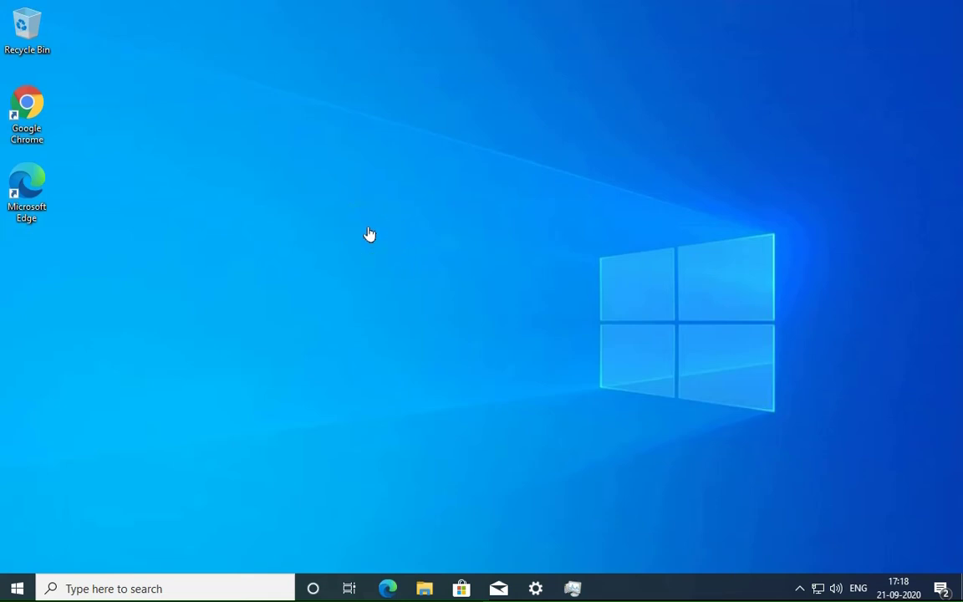
Launch Google Chrome and glance at the installed extensions list.
{"action": "left_click", "coordinate": [585, 258]}
{"action": "left_click", "coordinate": [29, 121]}
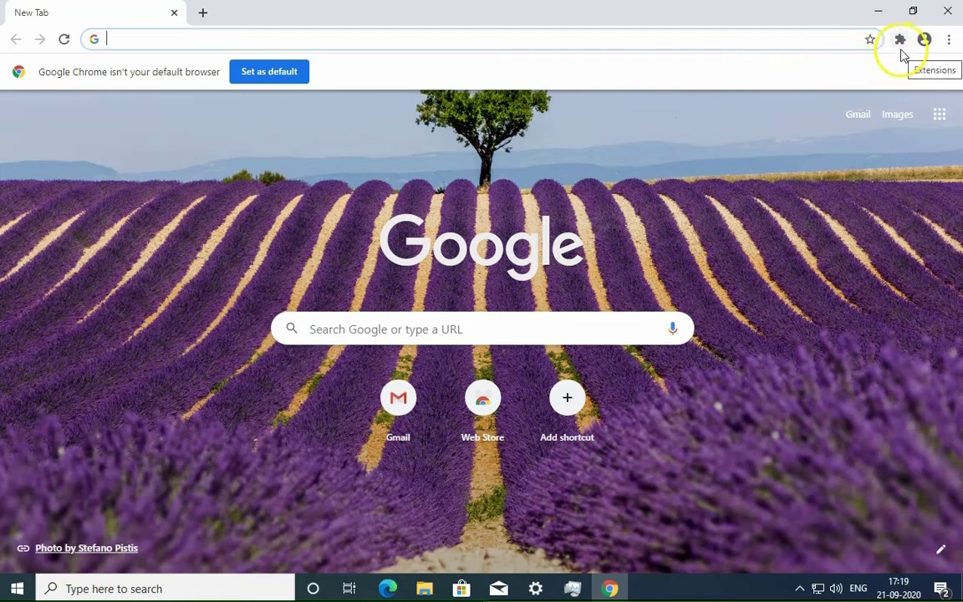
{"action": "left_click", "coordinate": [901, 40]}
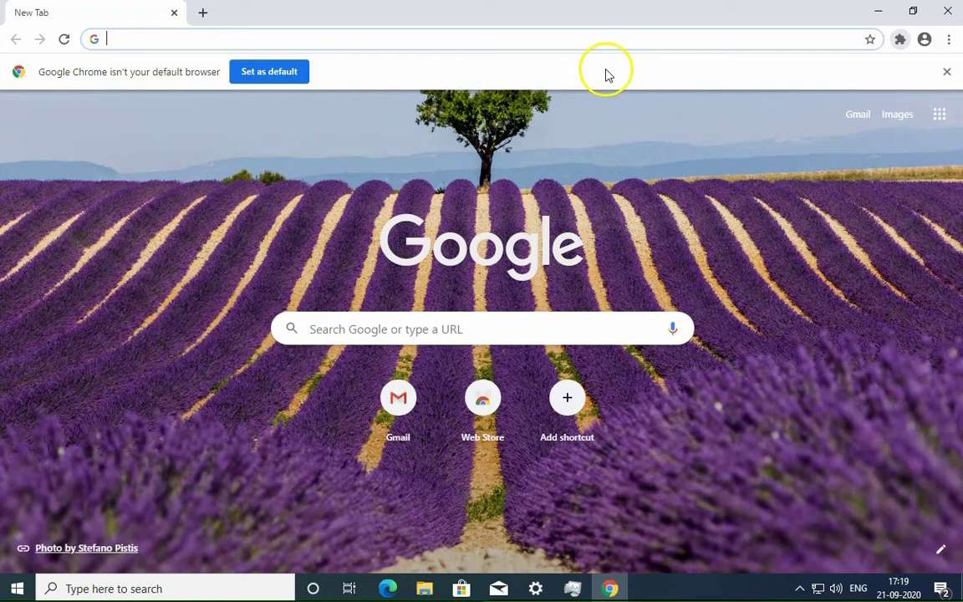
Disable the Custom Cursor for Chrome extension on the Extensions management page.
{"action": "left_click", "coordinate": [949, 39]}
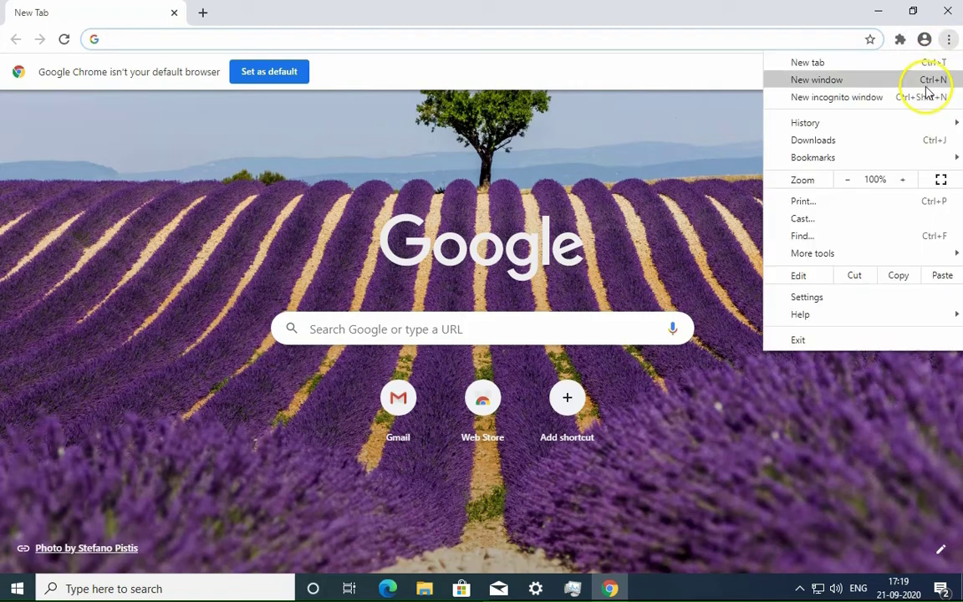
{"action": "left_click", "coordinate": [849, 256]}
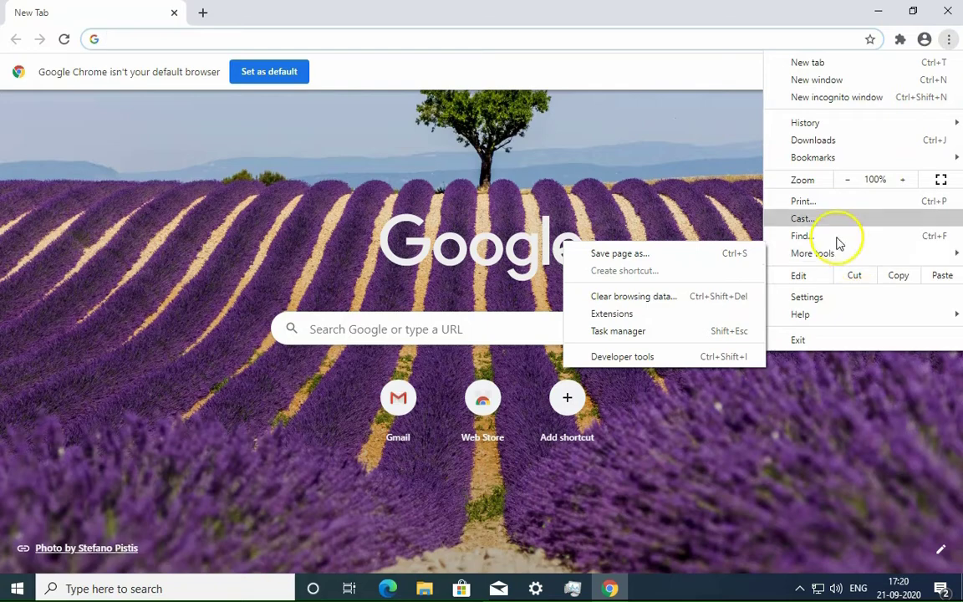
{"action": "left_click", "coordinate": [666, 318]}
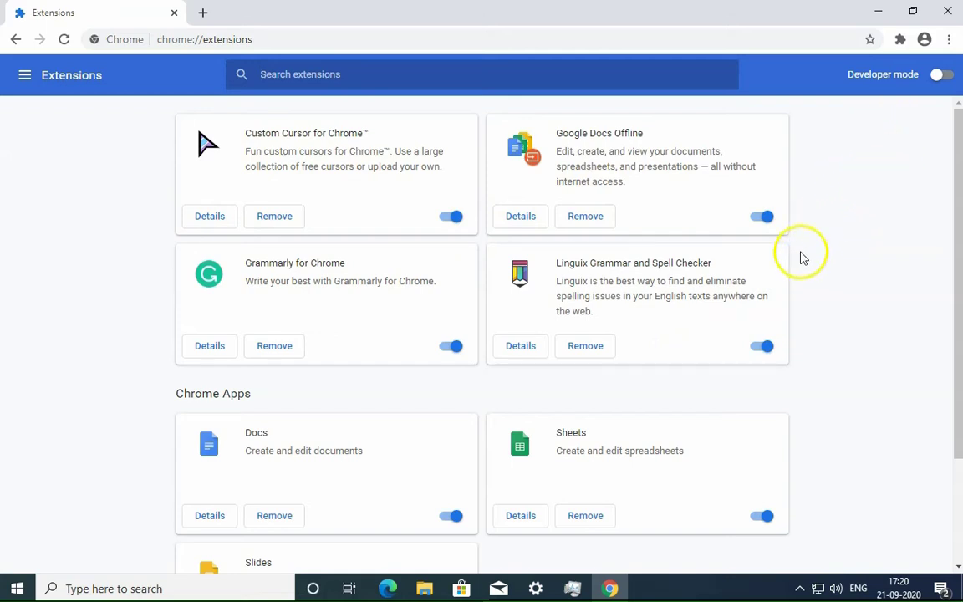
{"action": "left_click", "coordinate": [450, 218]}
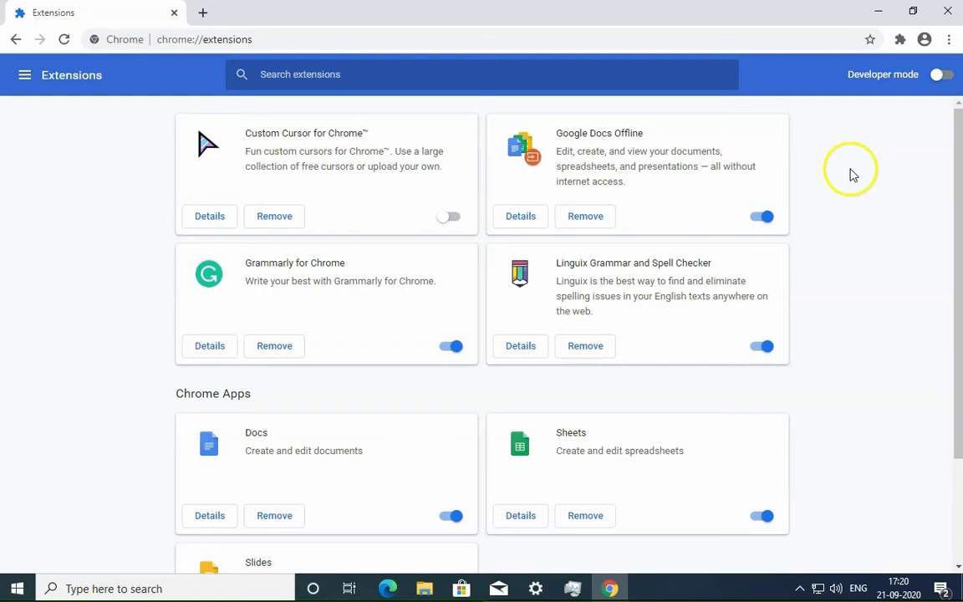
Close Chrome and open %localappdata% in File Explorer through the Run box.
{"action": "left_click", "coordinate": [947, 11]}
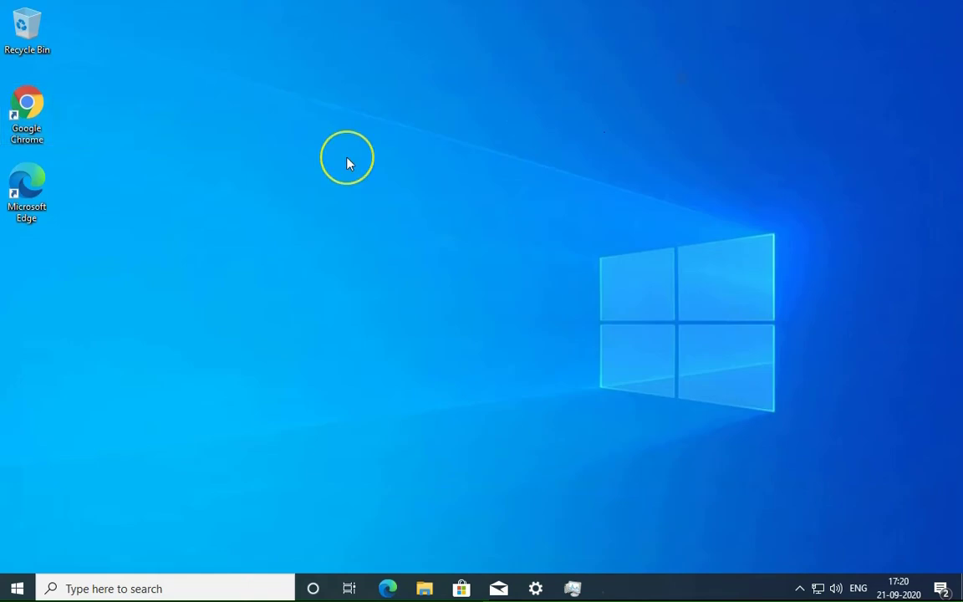
{"action": "key", "text": "super+r"}
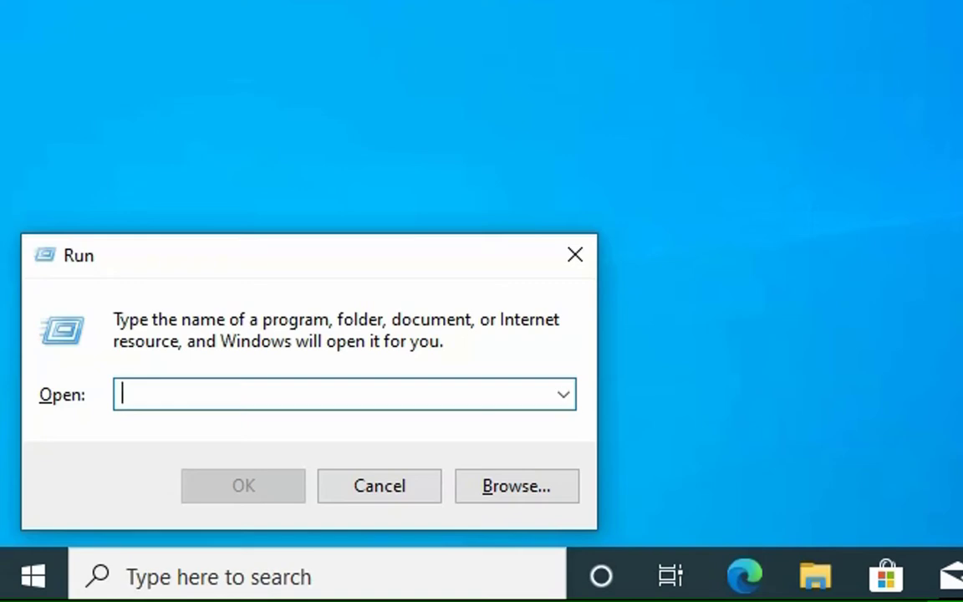
{"action": "type", "text": "%local"}
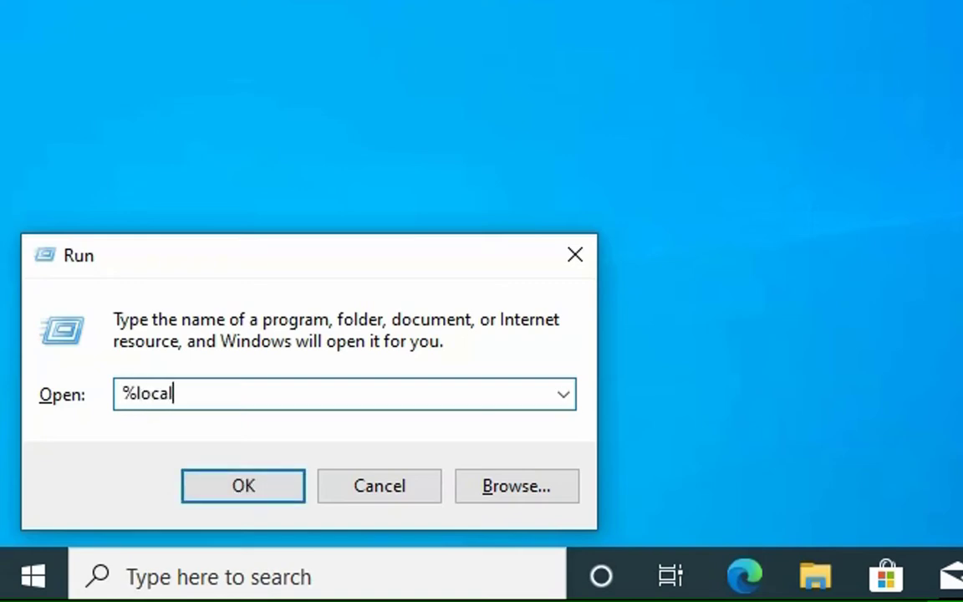
{"action": "type", "text": "appda"}
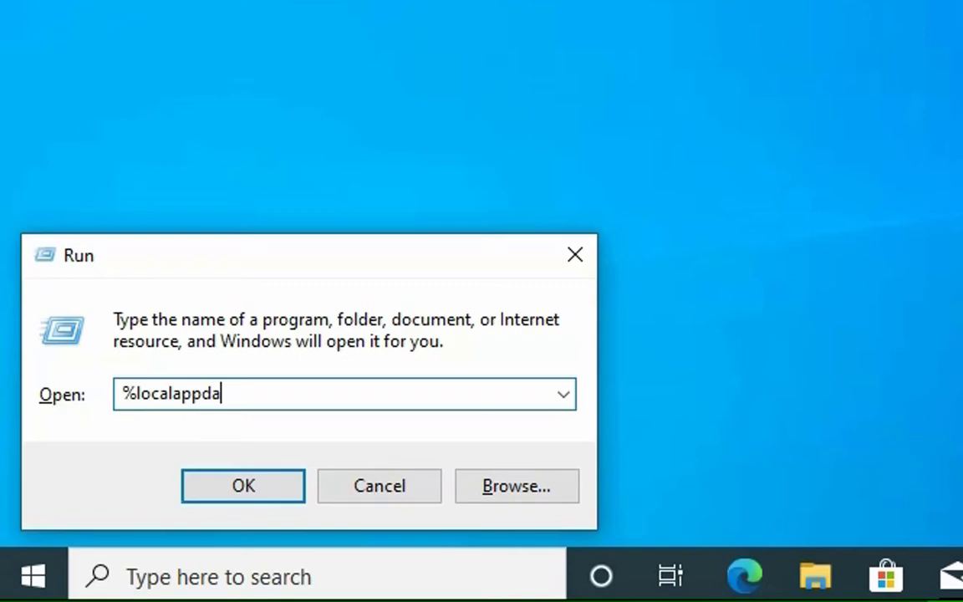
{"action": "type", "text": "ta%"}
{"action": "key", "text": "Return"}
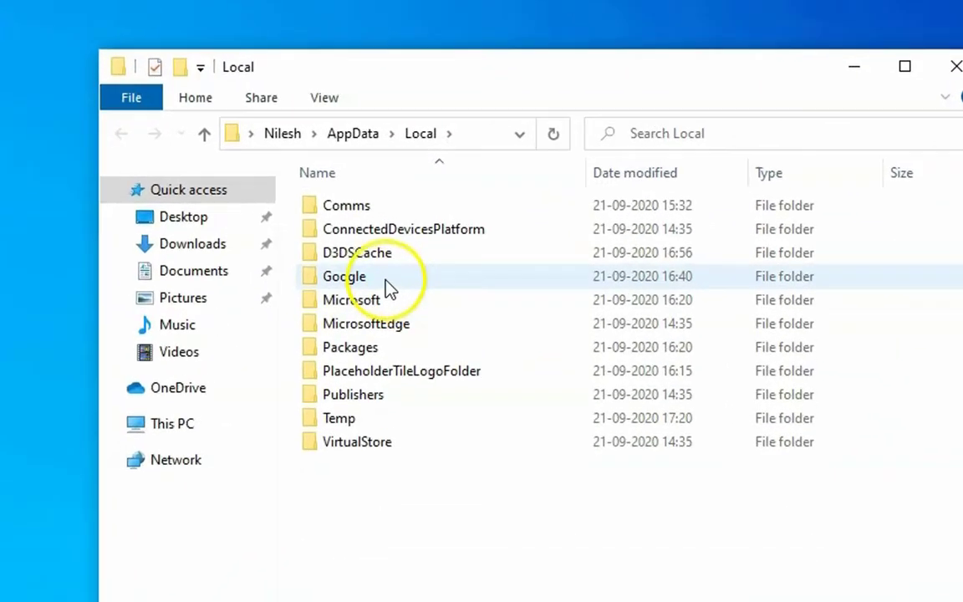
Browse to Google > Chrome > User Data and rename the Default folder to Default_old.
{"action": "double_click", "coordinate": [392, 318]}
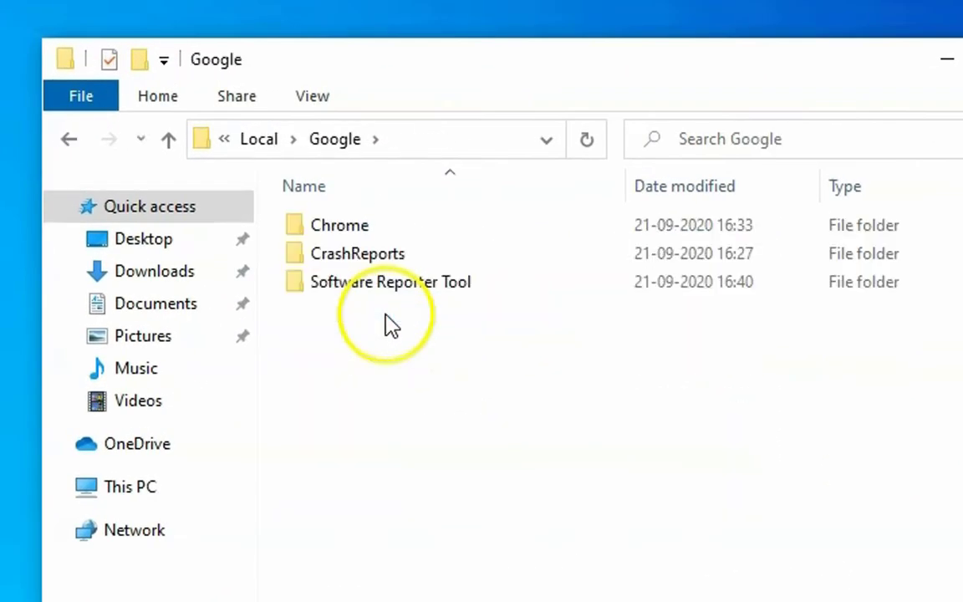
{"action": "double_click", "coordinate": [393, 237]}
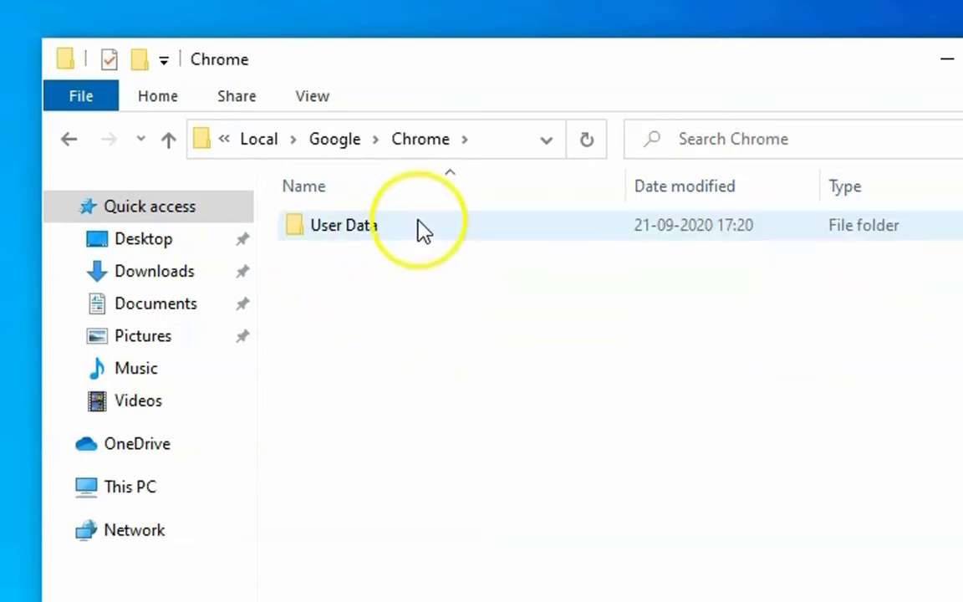
{"action": "left_click", "coordinate": [421, 230]}
{"action": "double_click", "coordinate": [422, 230]}
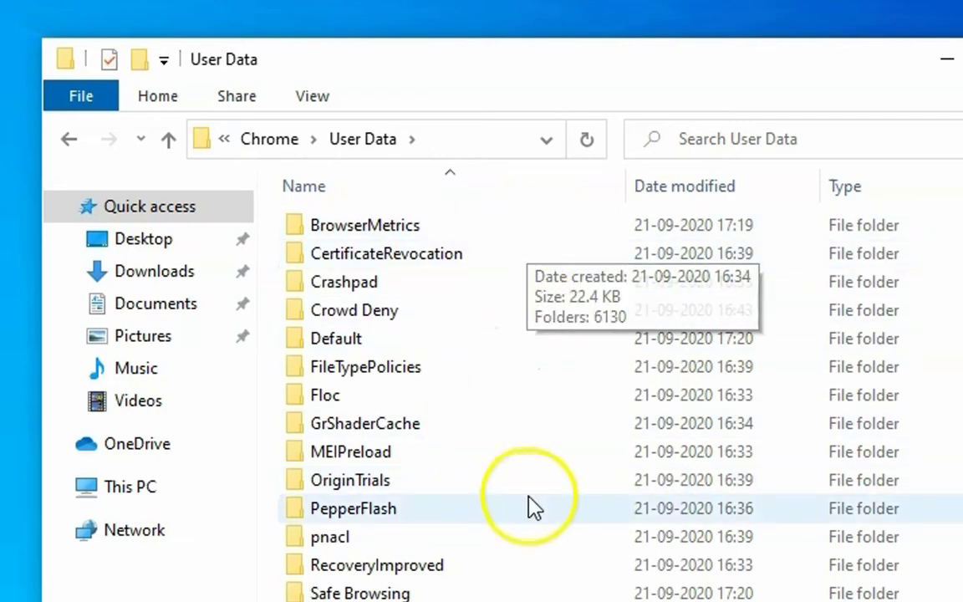
{"action": "double_click", "coordinate": [359, 342]}
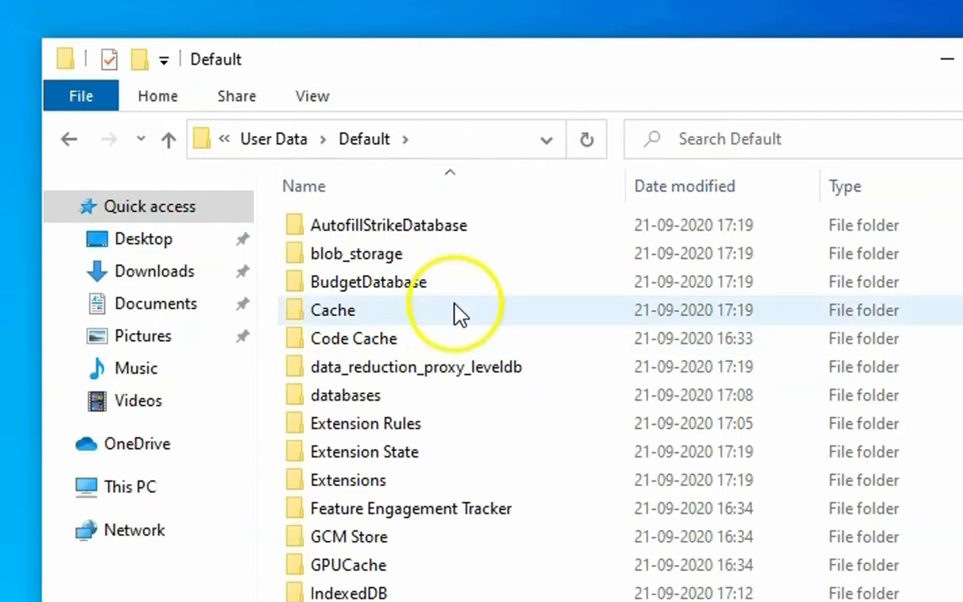
{"action": "scroll", "coordinate": [454, 312], "scroll_direction": "down", "scroll_amount": 5}
{"action": "scroll", "coordinate": [454, 311], "scroll_direction": "up", "scroll_amount": 5}
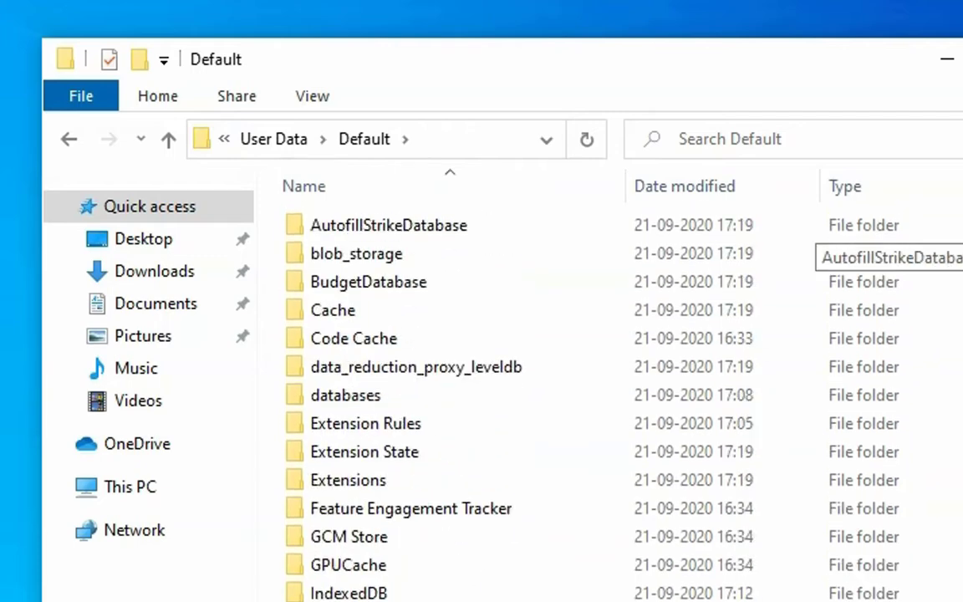
{"action": "left_click", "coordinate": [276, 141]}
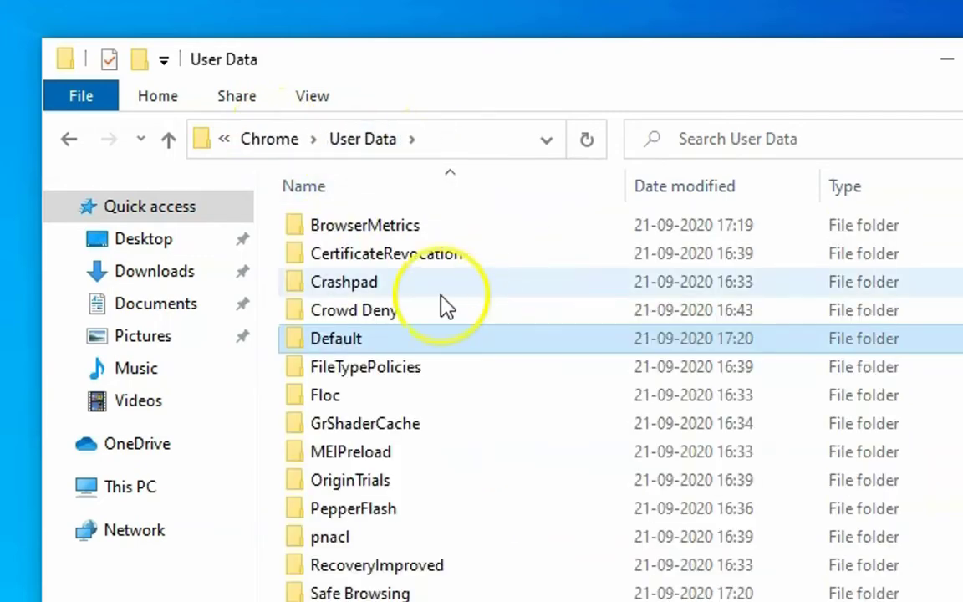
{"action": "left_click", "coordinate": [395, 337]}
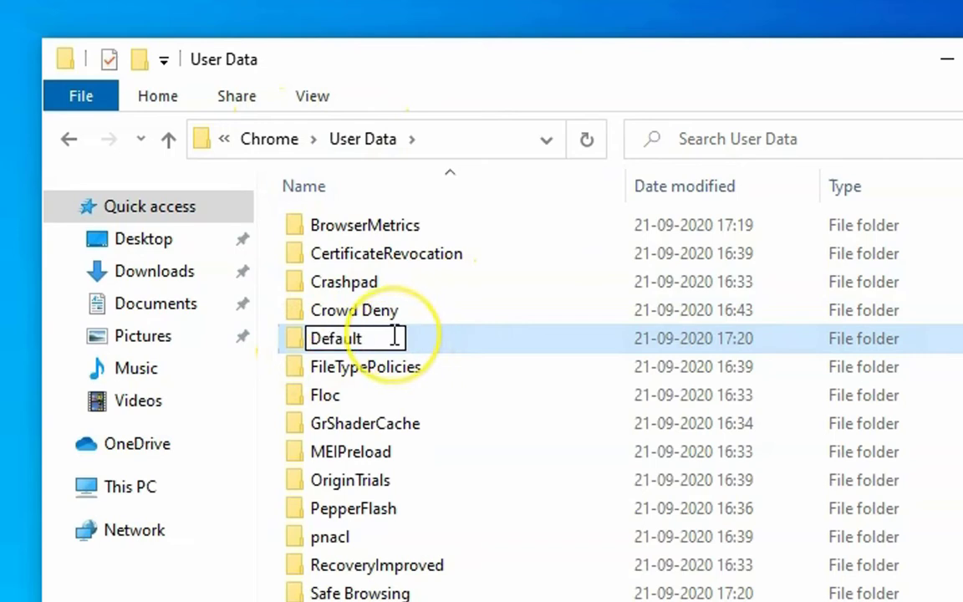
{"action": "type", "text": "_"}
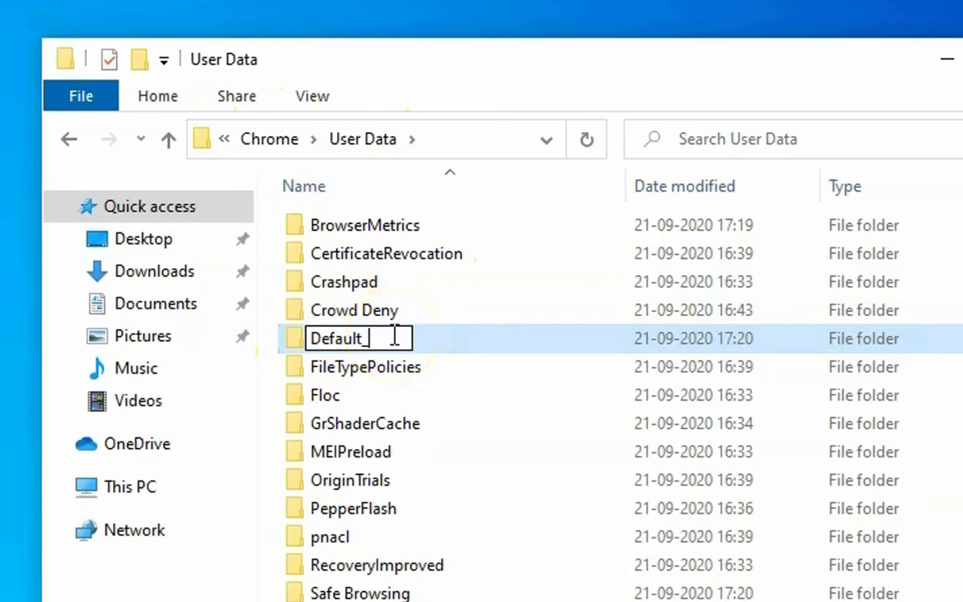
{"action": "type", "text": "old"}
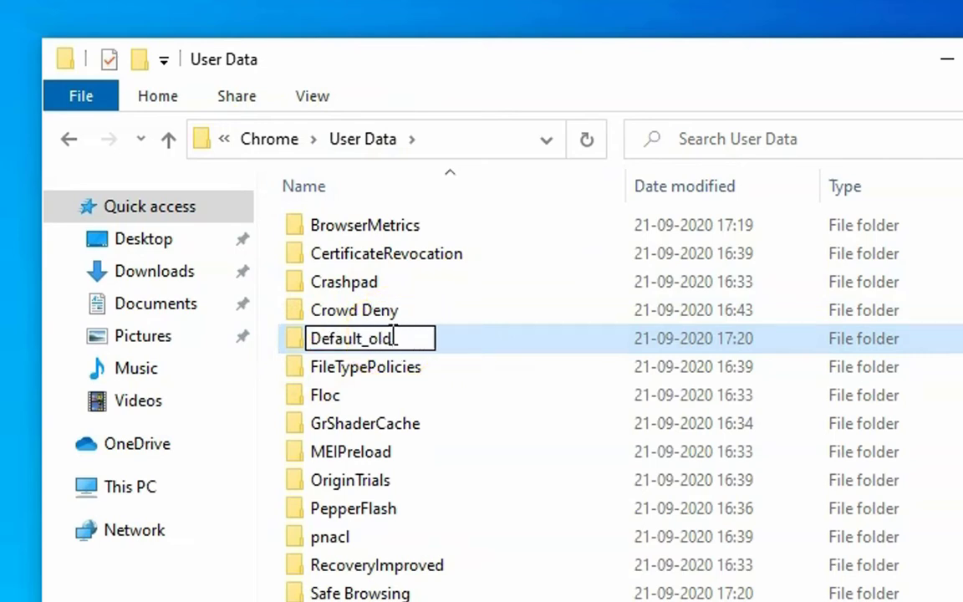
{"action": "key", "text": "Return"}
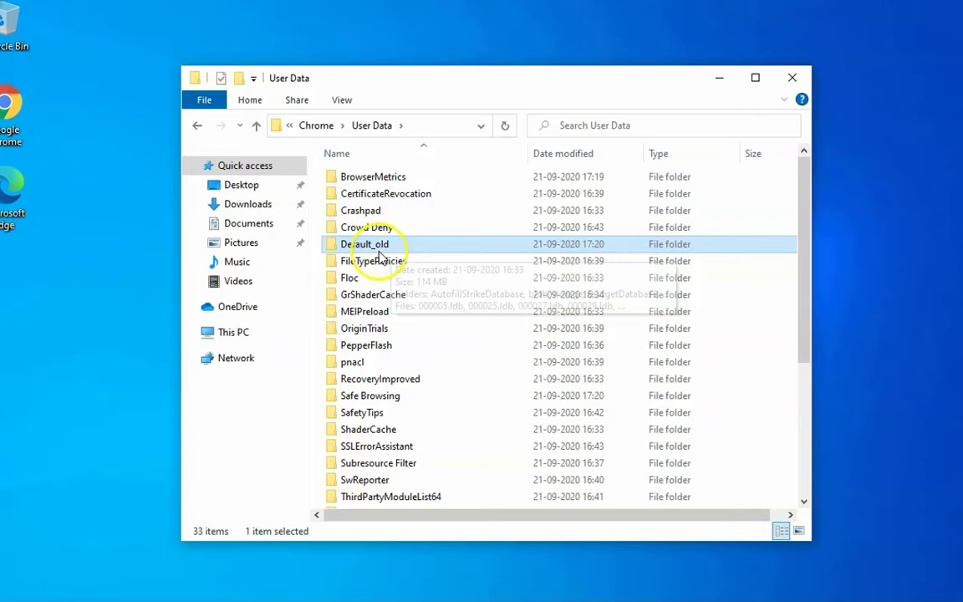
Relaunch Chrome, confirm Custom Cursor is gone from Extensions, then close the browser.
{"action": "double_click", "coordinate": [15, 120]}
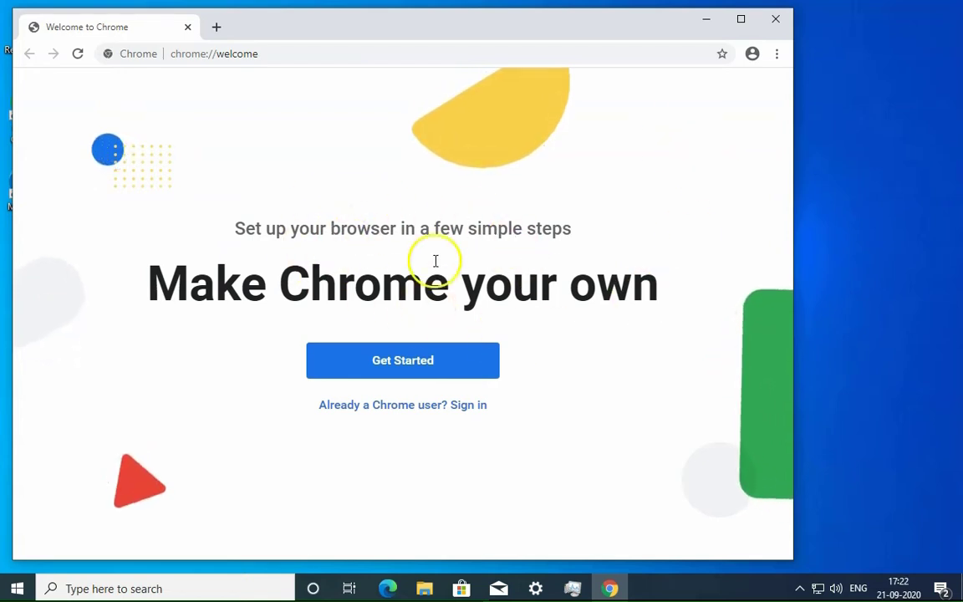
{"action": "left_click", "coordinate": [776, 53]}
{"action": "left_click", "coordinate": [484, 326]}
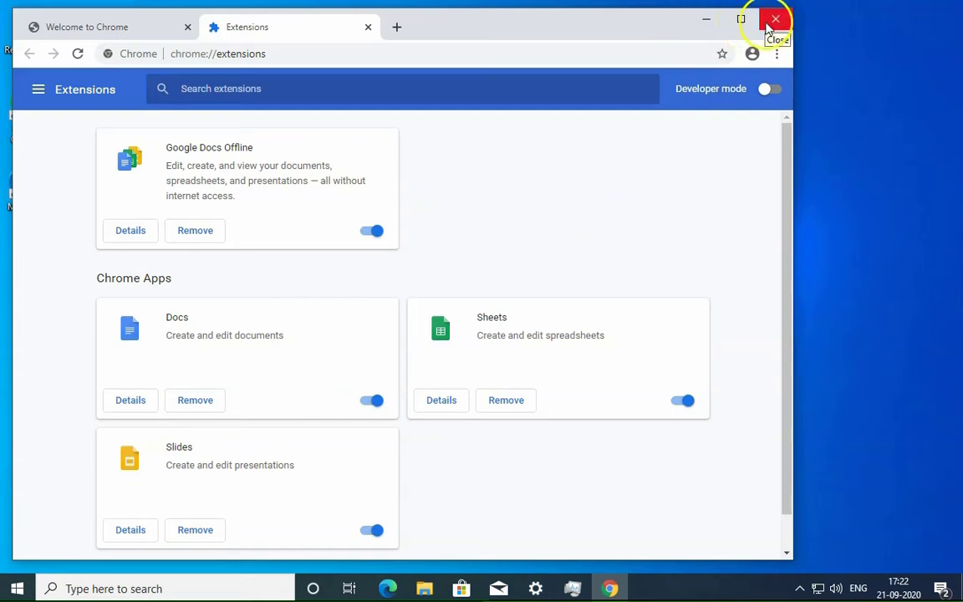
{"action": "left_click", "coordinate": [774, 20]}
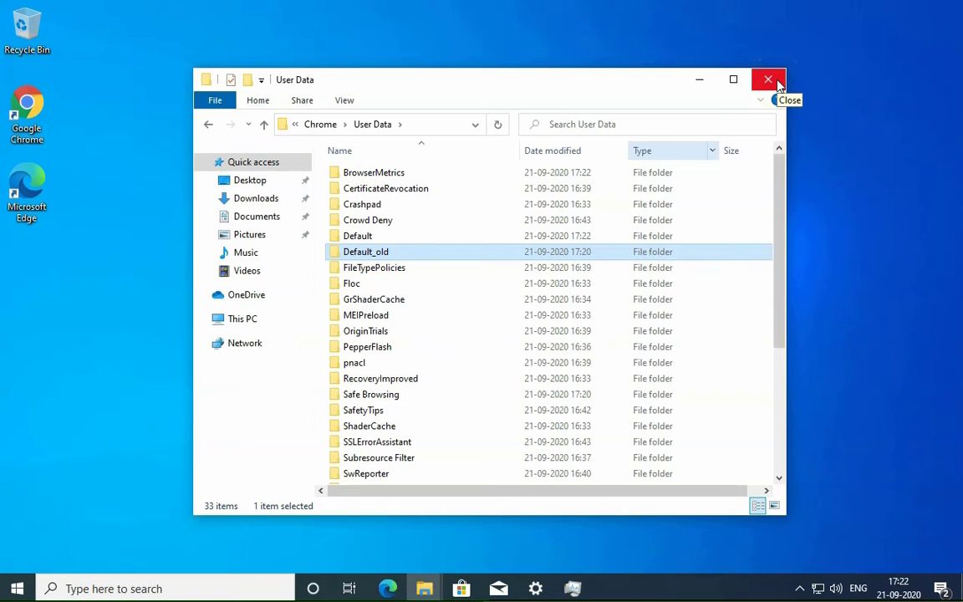
Close the User Data folder window, relaunch Chrome and show its main menu.
{"action": "left_click", "coordinate": [773, 81]}
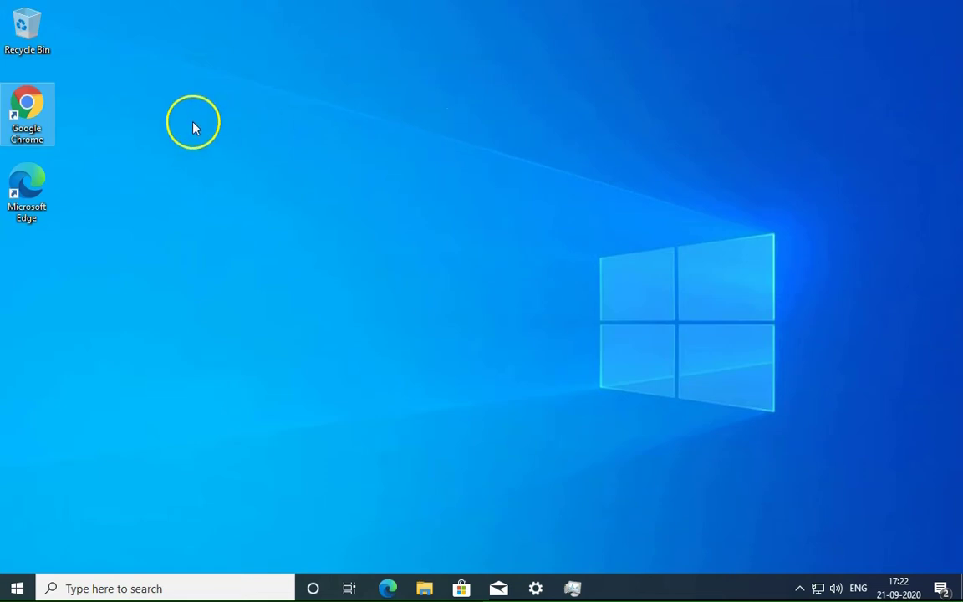
{"action": "double_click", "coordinate": [24, 119]}
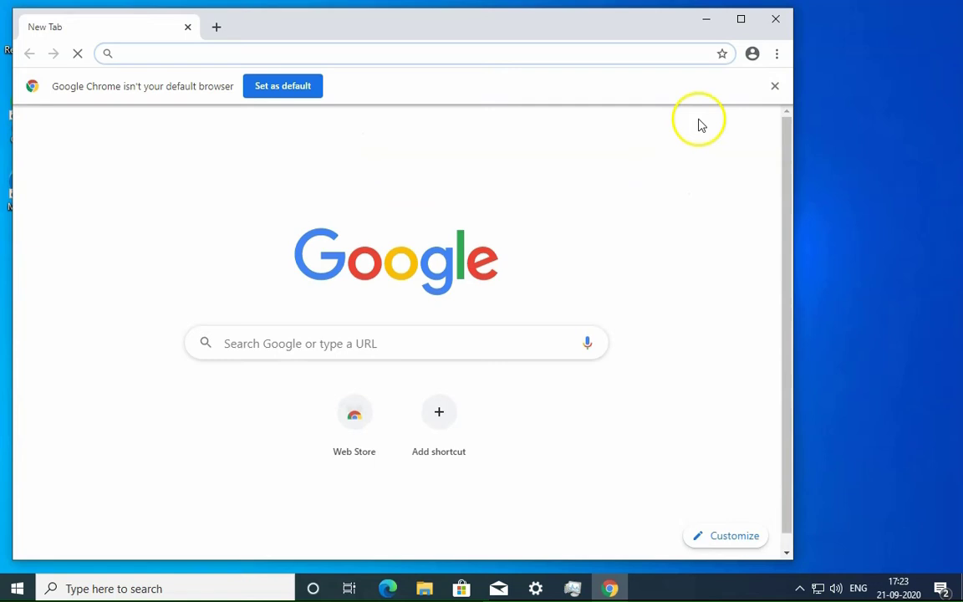
{"action": "left_click", "coordinate": [778, 55]}
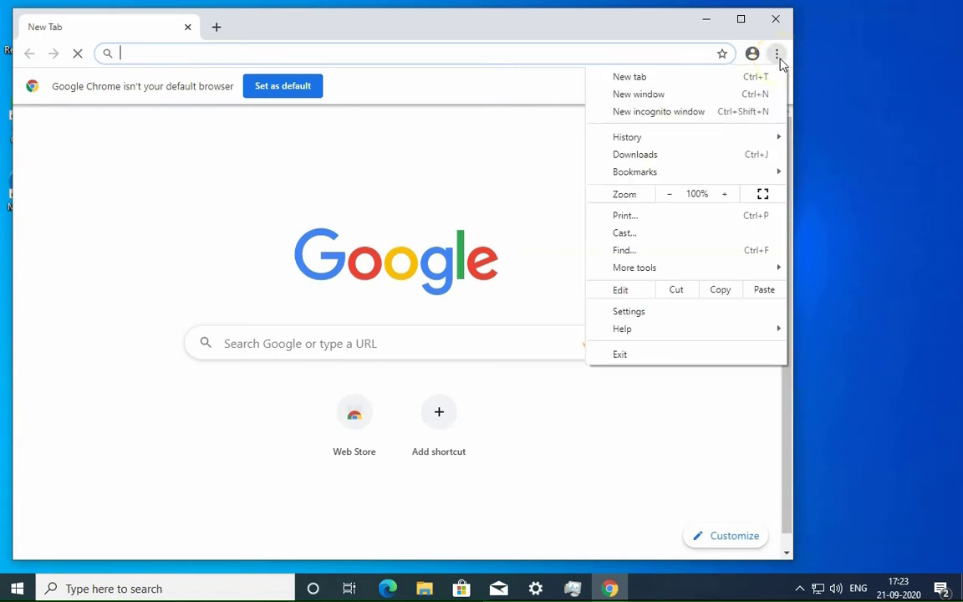
Start Chrome's Clean up computer scan via Settings > Advanced > Reset and clean up.
{"action": "left_click", "coordinate": [683, 318]}
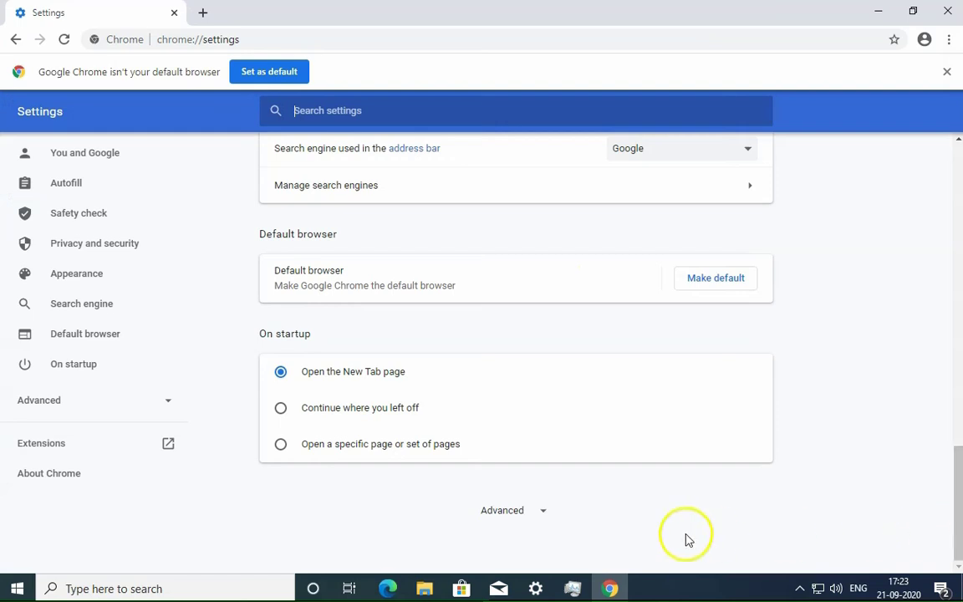
{"action": "left_click", "coordinate": [505, 511]}
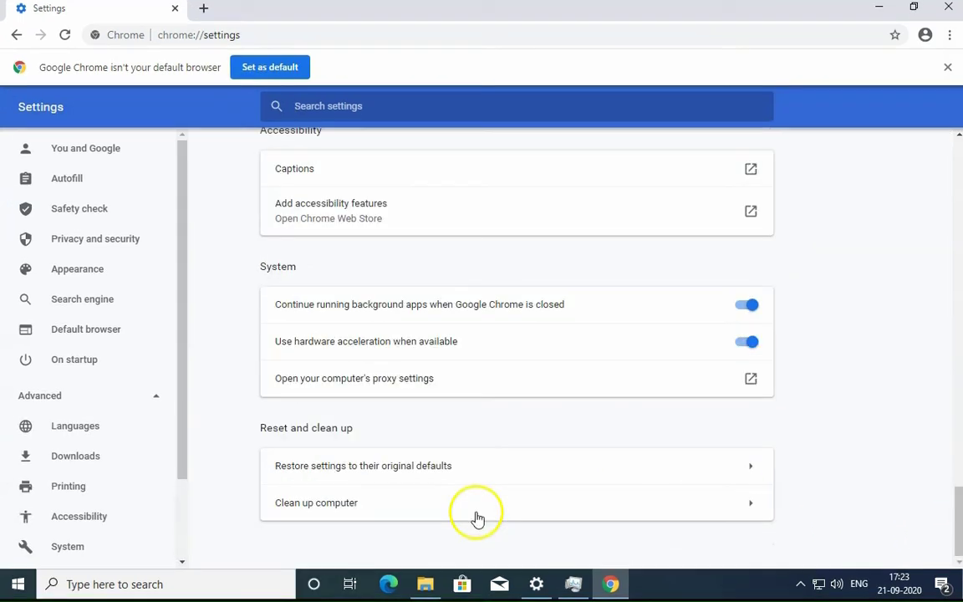
{"action": "left_click", "coordinate": [407, 504]}
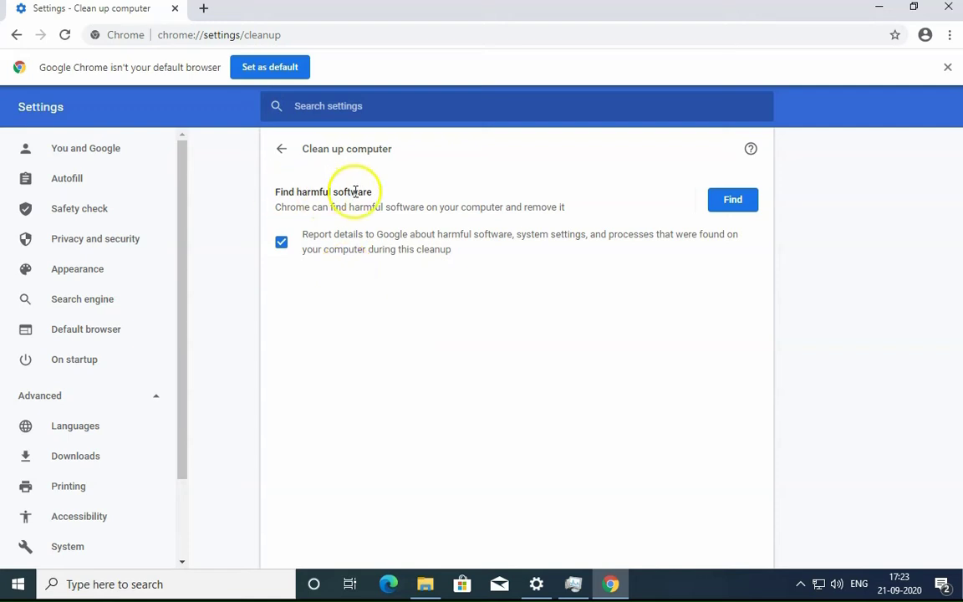
{"action": "left_click", "coordinate": [735, 205]}
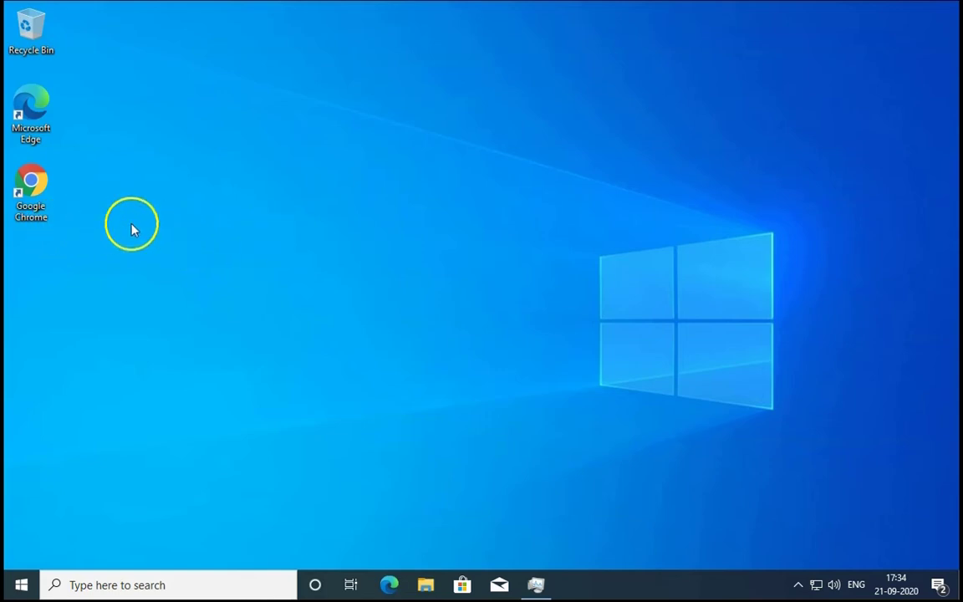
Switch off 'Use hardware acceleration when available' under Advanced > System, then relaunch Chrome.
{"action": "double_click", "coordinate": [33, 193]}
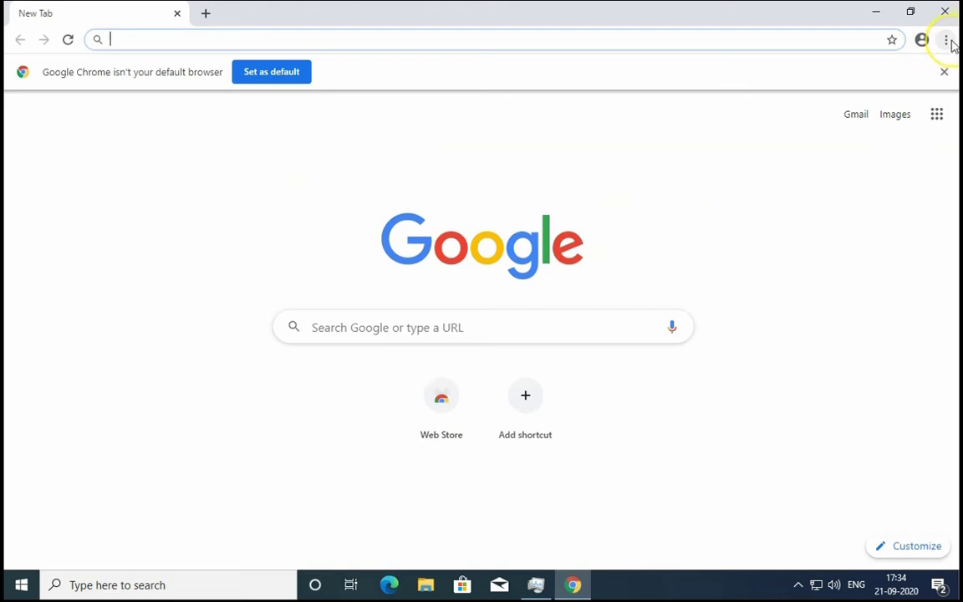
{"action": "left_click", "coordinate": [947, 40]}
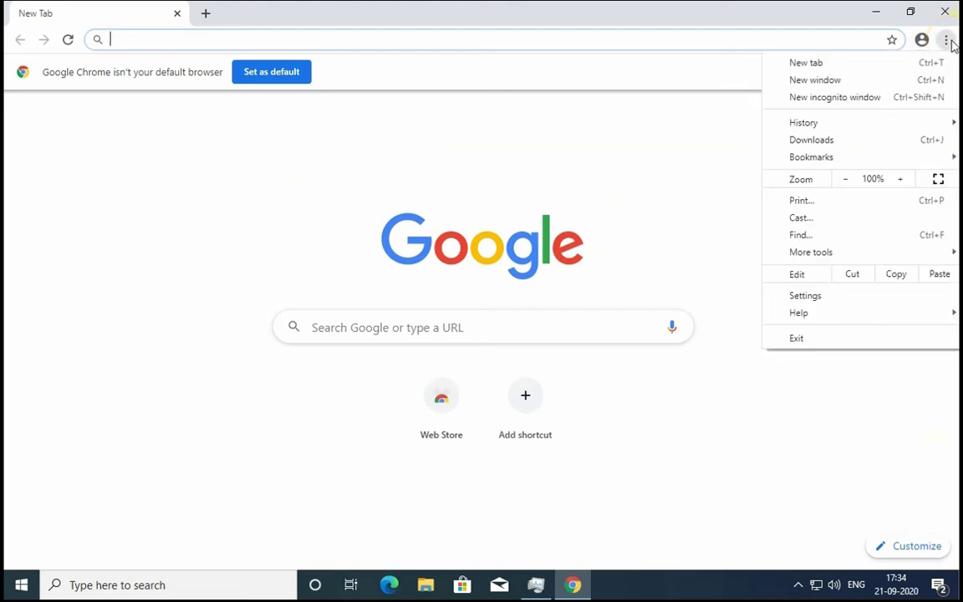
{"action": "left_click", "coordinate": [886, 298]}
{"action": "left_click_drag", "start_coordinate": [953, 142], "coordinate": [946, 484]}
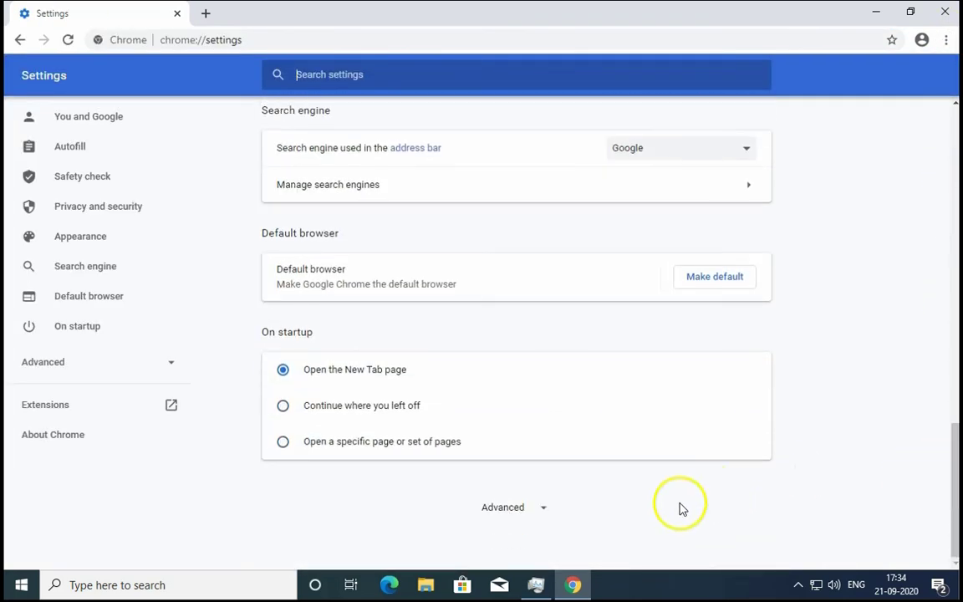
{"action": "left_click", "coordinate": [506, 518]}
{"action": "mouse_move", "coordinate": [948, 418]}
{"action": "left_mouse_down"}
{"action": "mouse_move", "coordinate": [950, 478]}
{"action": "mouse_move", "coordinate": [940, 499]}
{"action": "left_mouse_up"}
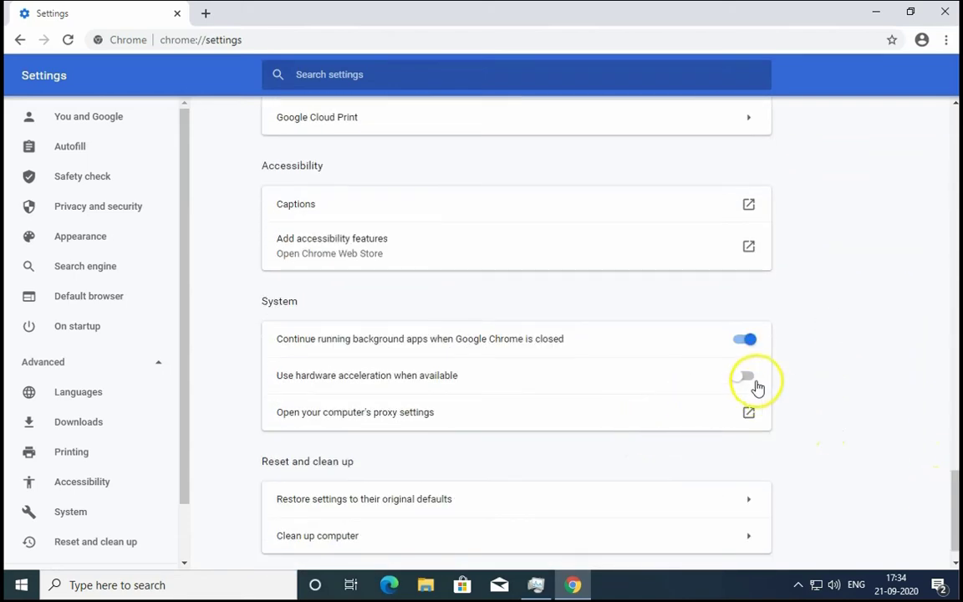
{"action": "left_click", "coordinate": [752, 380]}
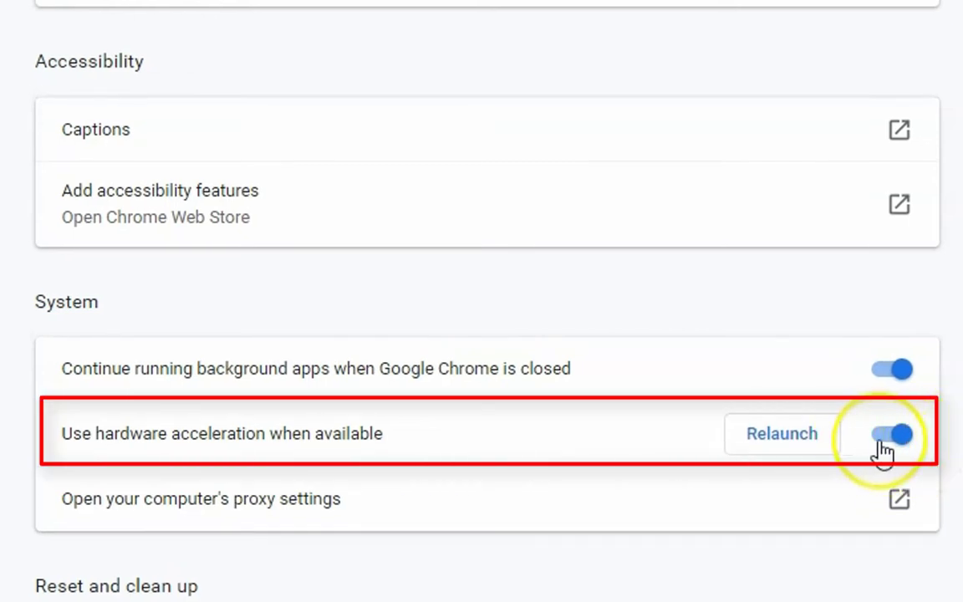
{"action": "left_click", "coordinate": [883, 443]}
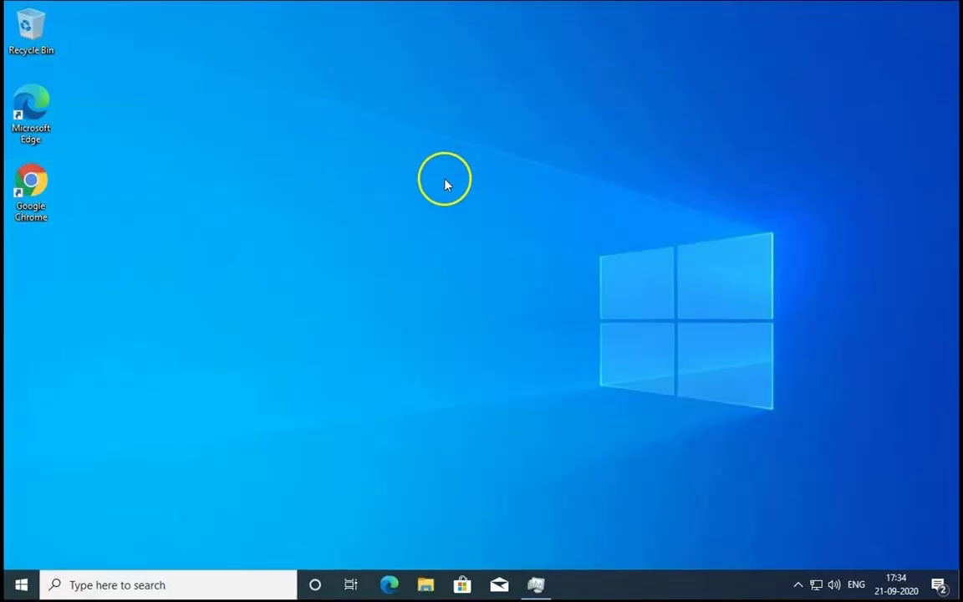
{"action": "double_click", "coordinate": [49, 185]}
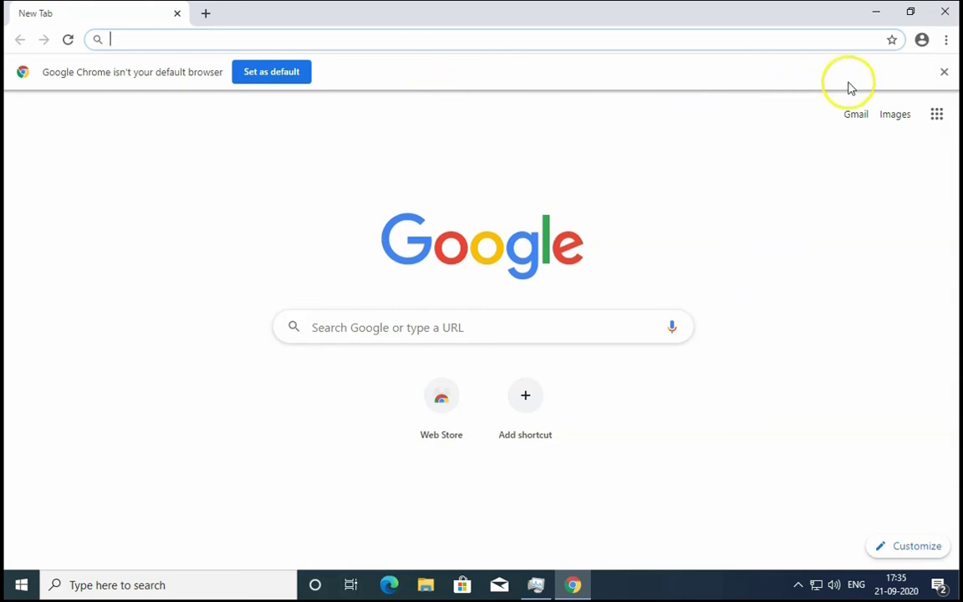
Append -no-sandbox to the Chrome shortcut's Target with administrator permission, then close Chrome.
{"action": "left_click", "coordinate": [945, 12]}
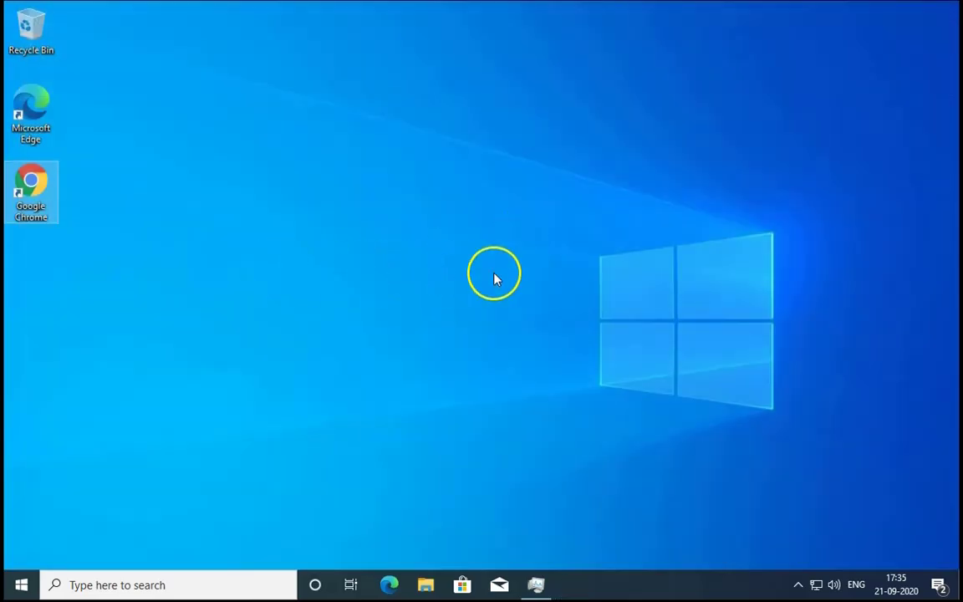
{"action": "right_click", "coordinate": [36, 185]}
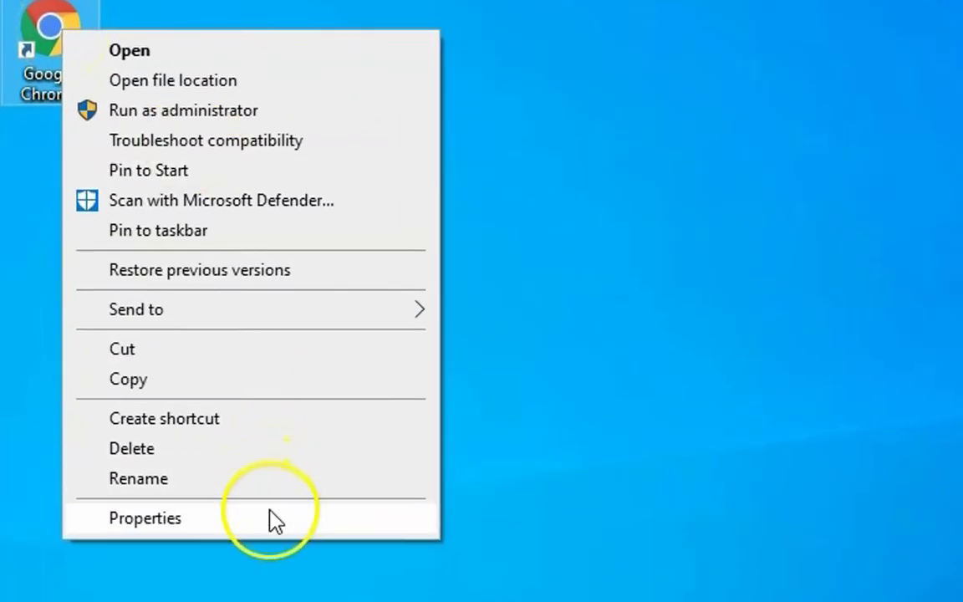
{"action": "left_click", "coordinate": [276, 520]}
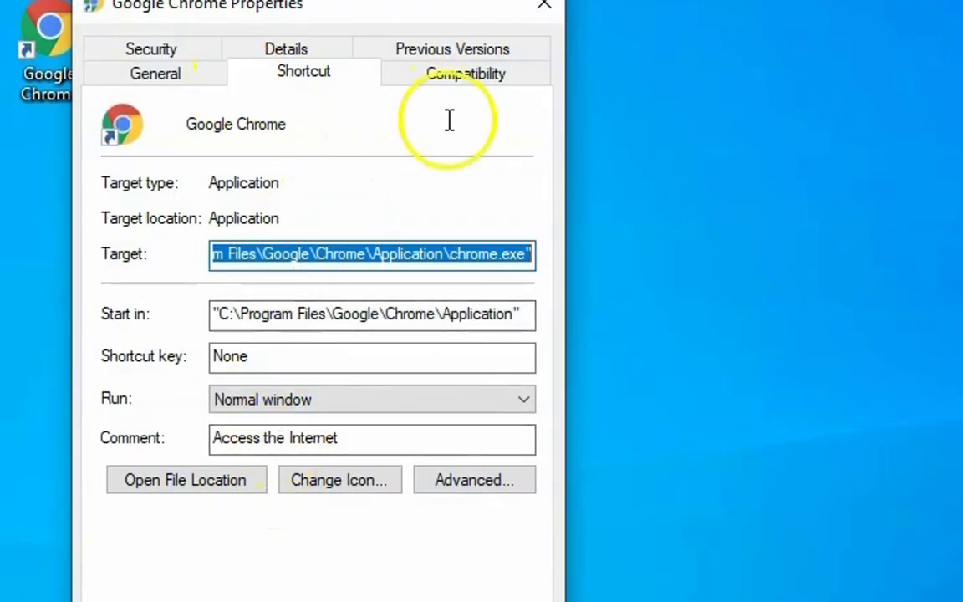
{"action": "left_click", "coordinate": [518, 258]}
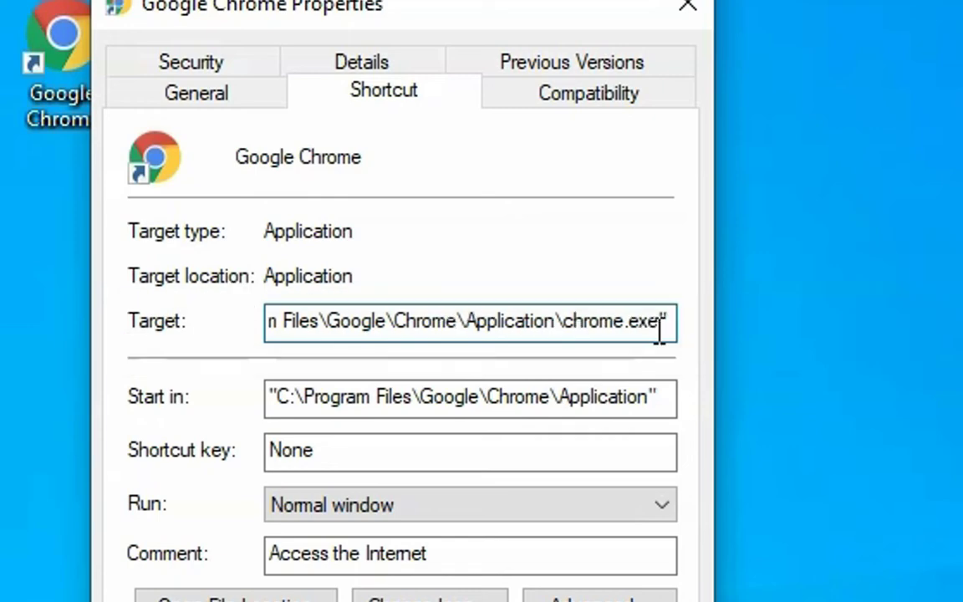
{"action": "type", "text": "-"}
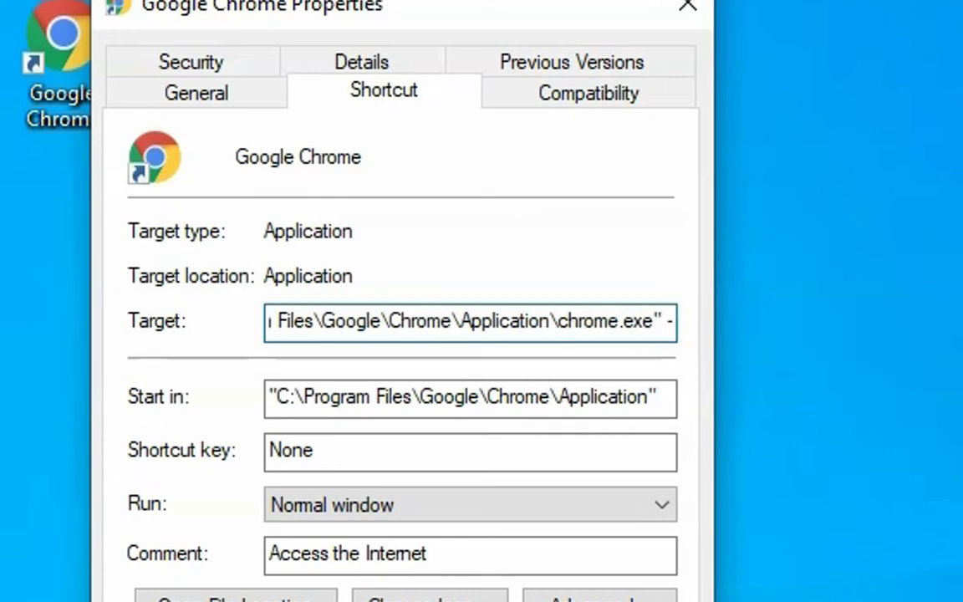
{"action": "type", "text": "no-"}
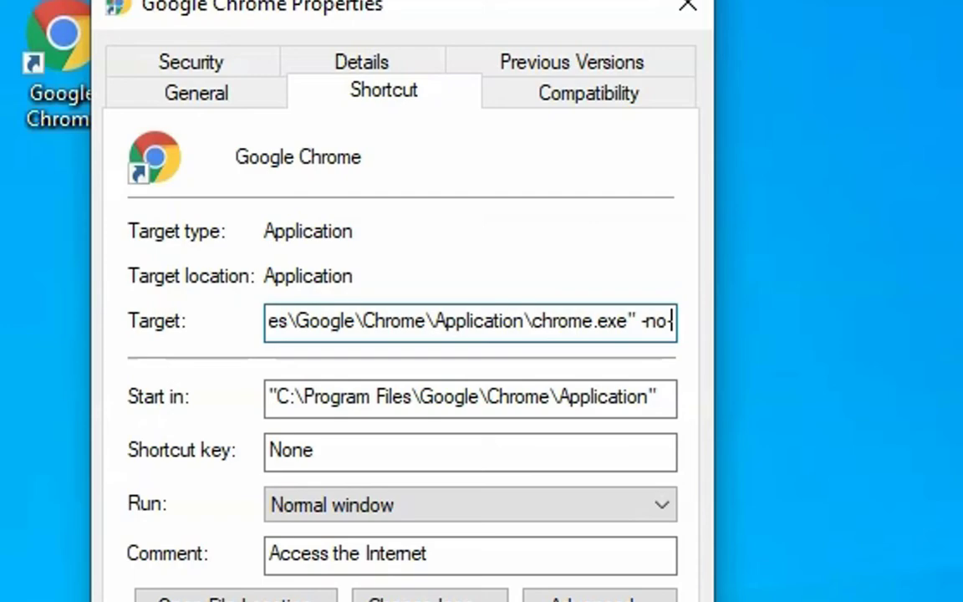
{"action": "type", "text": "sandbox"}
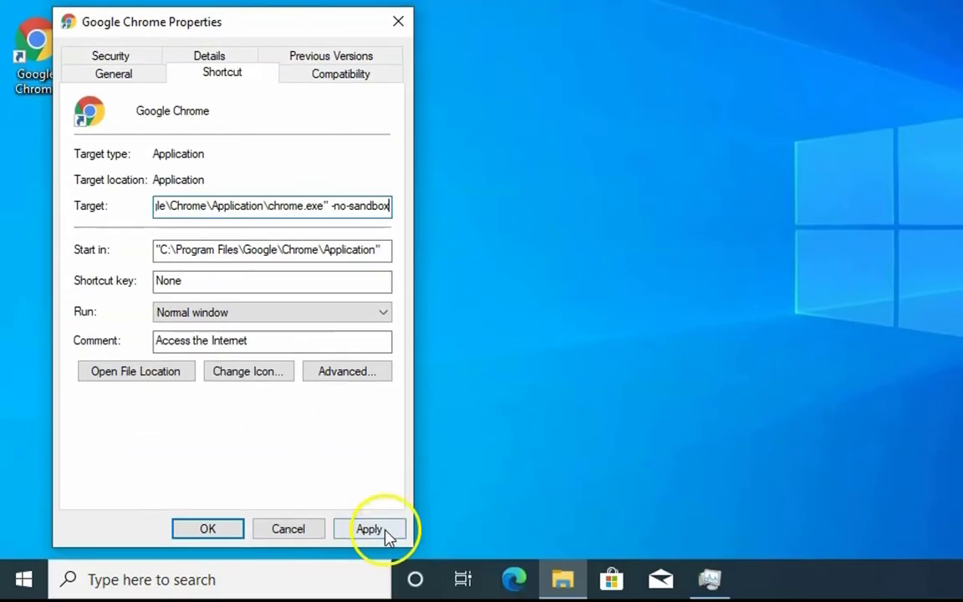
{"action": "left_click", "coordinate": [374, 532]}
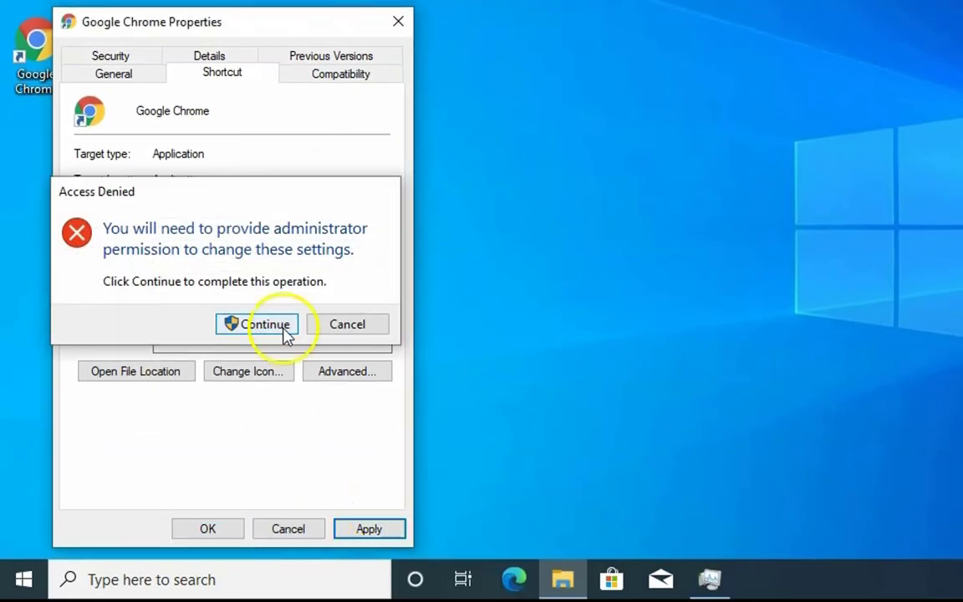
{"action": "left_click", "coordinate": [286, 333]}
{"action": "left_click", "coordinate": [210, 532]}
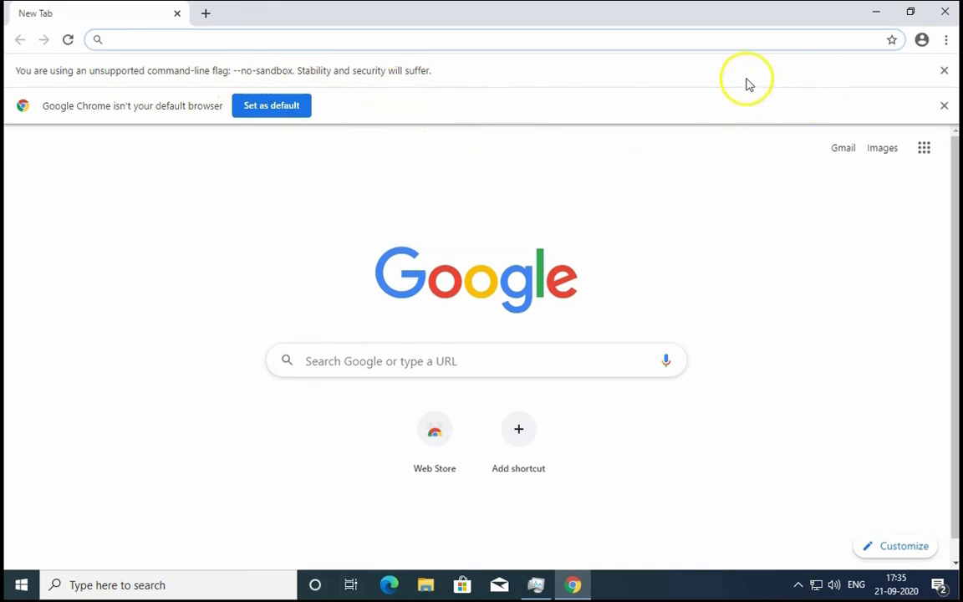
{"action": "left_click", "coordinate": [944, 12]}
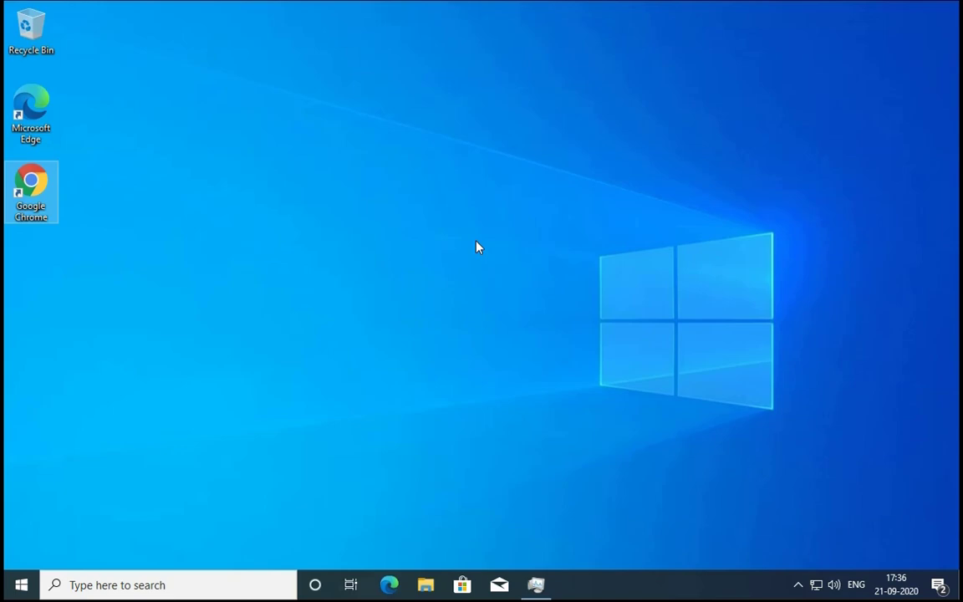
In Settings > Apps, filter the apps list by 'go' and select Google Chrome.
{"action": "right_click", "coordinate": [25, 585]}
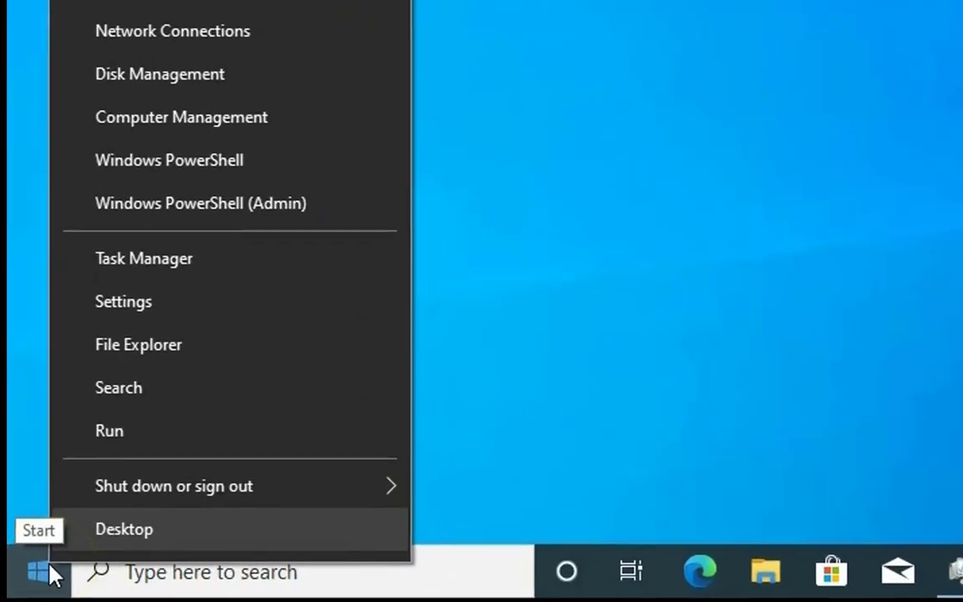
{"action": "left_click", "coordinate": [104, 405]}
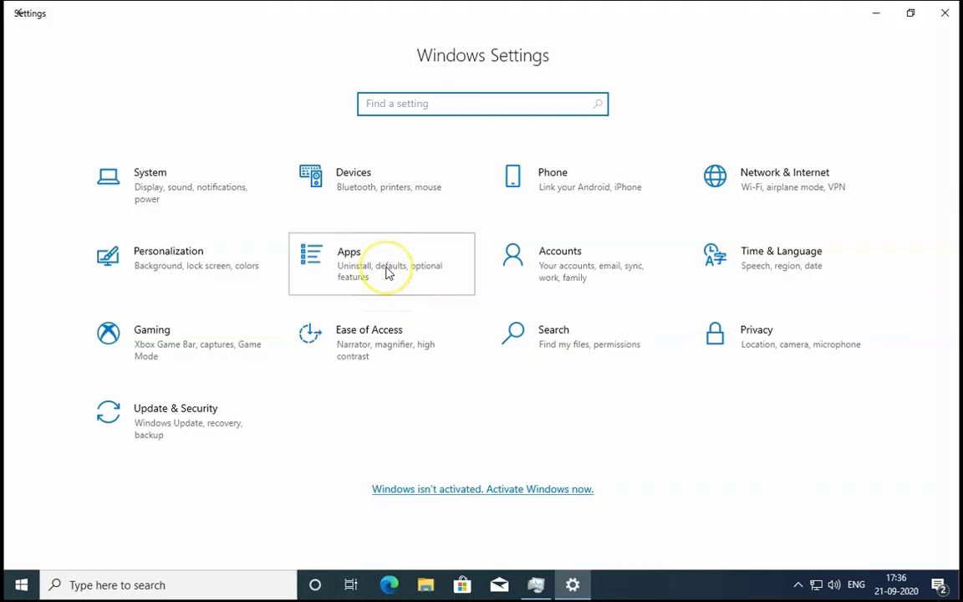
{"action": "left_click", "coordinate": [387, 271]}
{"action": "left_click", "coordinate": [343, 334]}
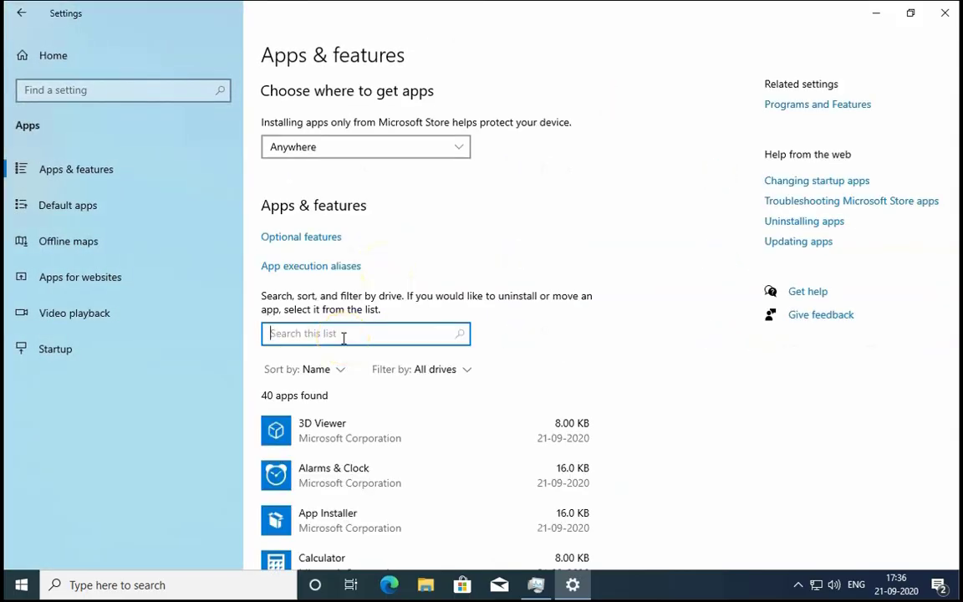
{"action": "type", "text": "go"}
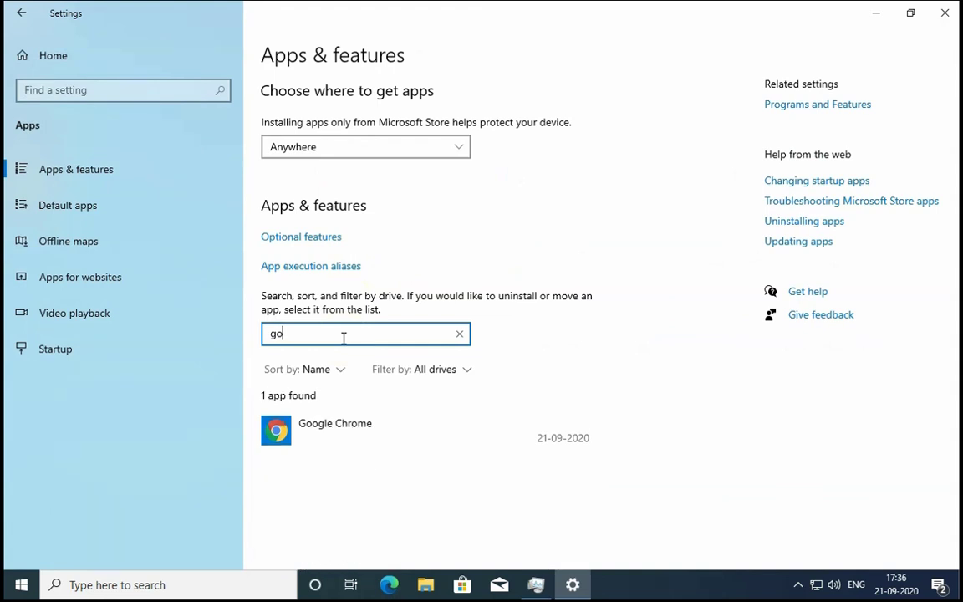
{"action": "left_click", "coordinate": [500, 436]}
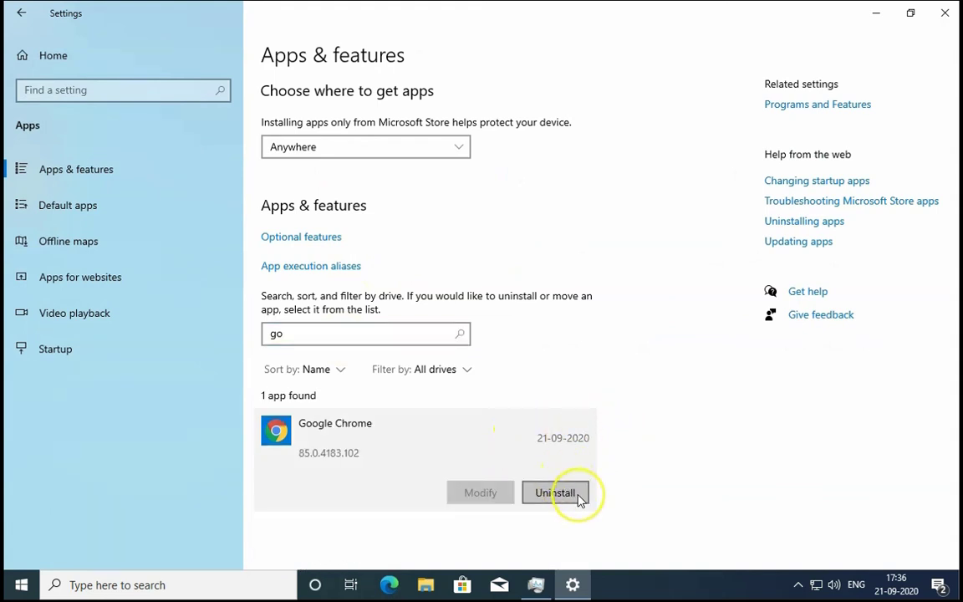